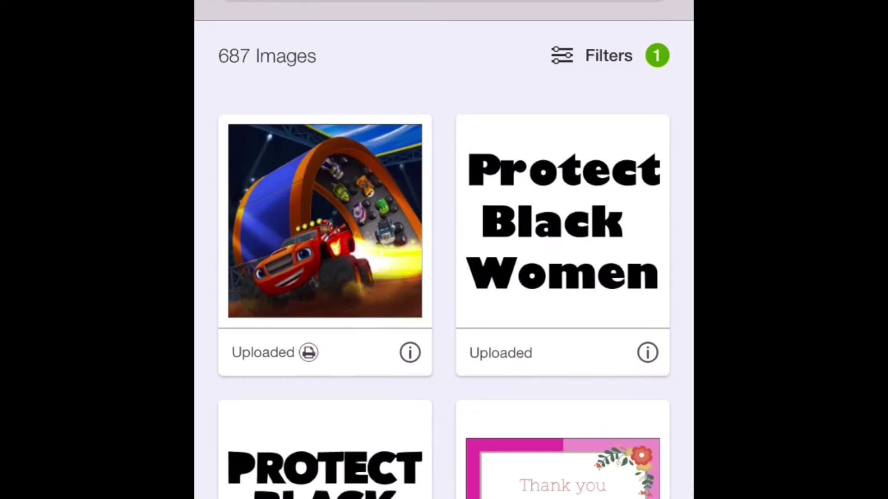
pyautogui.scroll(-3, 445, 294)
pyautogui.scroll(-2, 444, 295)
pyautogui.scroll(-2, 444, 295)
pyautogui.scroll(-5, 445, 295)
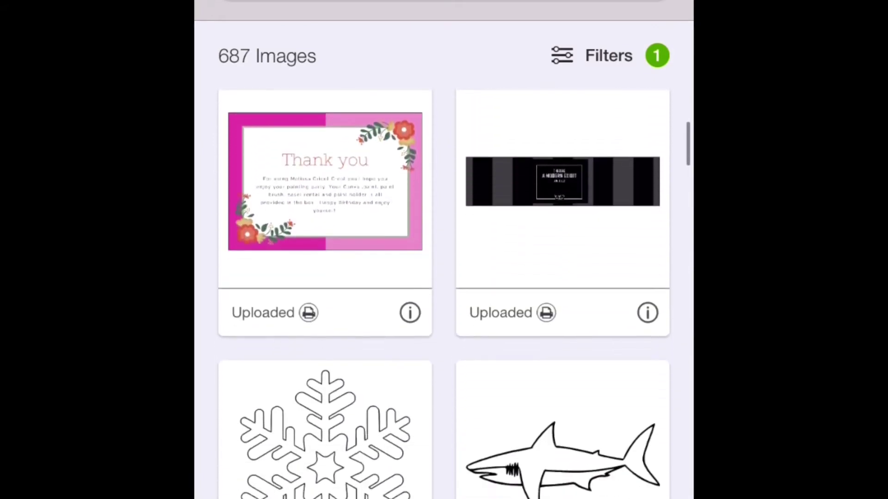
# Step: Add the dark striped 'The Cure – A Modern Exhibit' banner image to the canvas
pyautogui.click(562, 201)
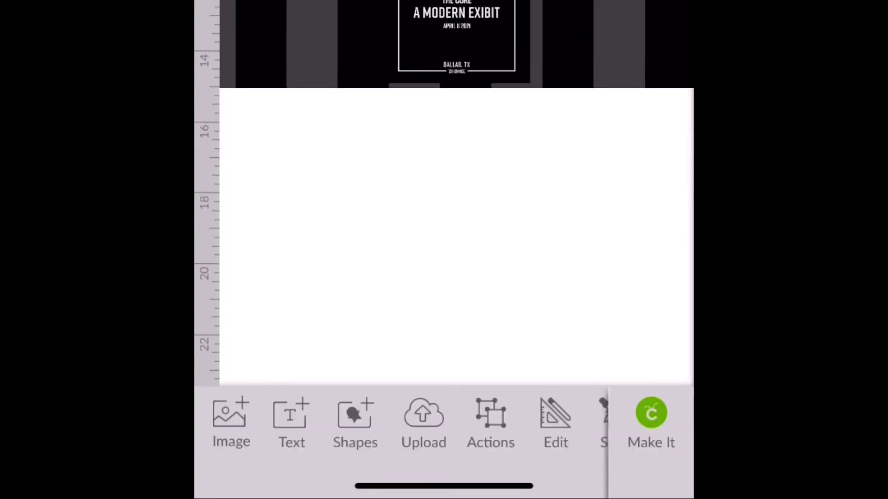
# Step: Dismiss the Make It alert and select the banner image on the canvas
pyautogui.click(650, 420)
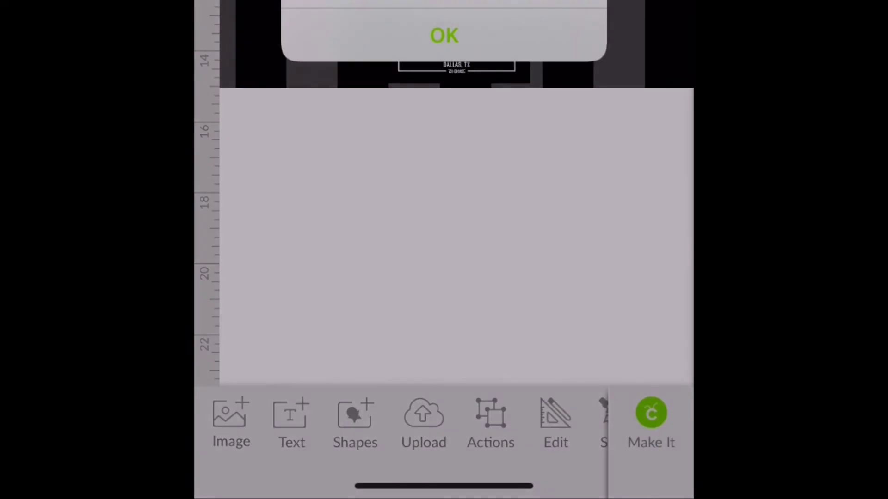
pyautogui.click(445, 36)
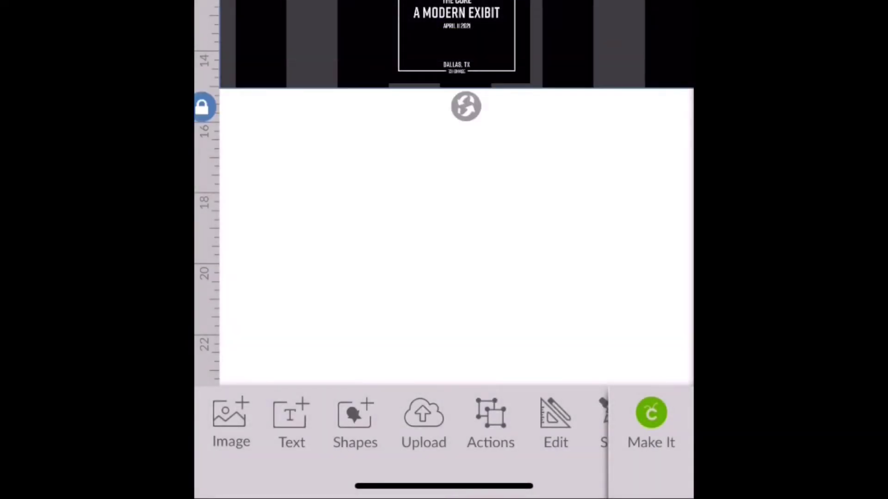
pyautogui.click(556, 421)
# Step: Set the banner to width 8 and height 2, then preview it on the mat
pyautogui.click(503, 334)
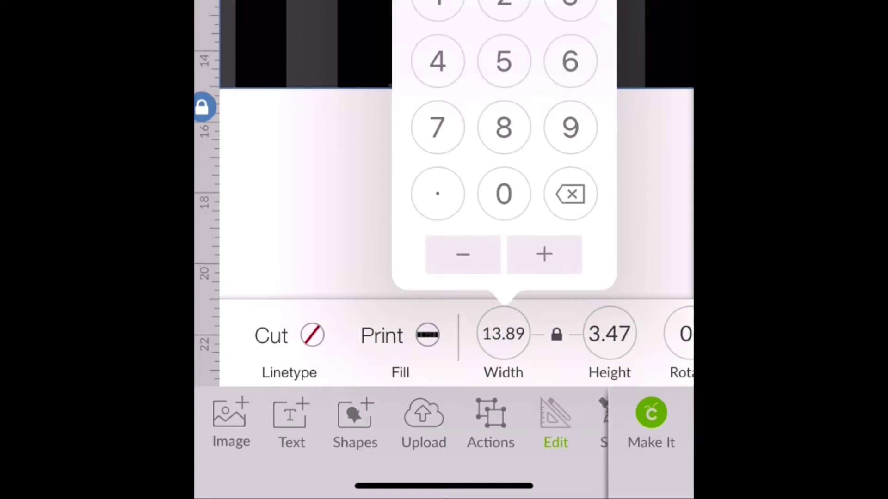
pyautogui.click(502, 334)
pyautogui.click(504, 126)
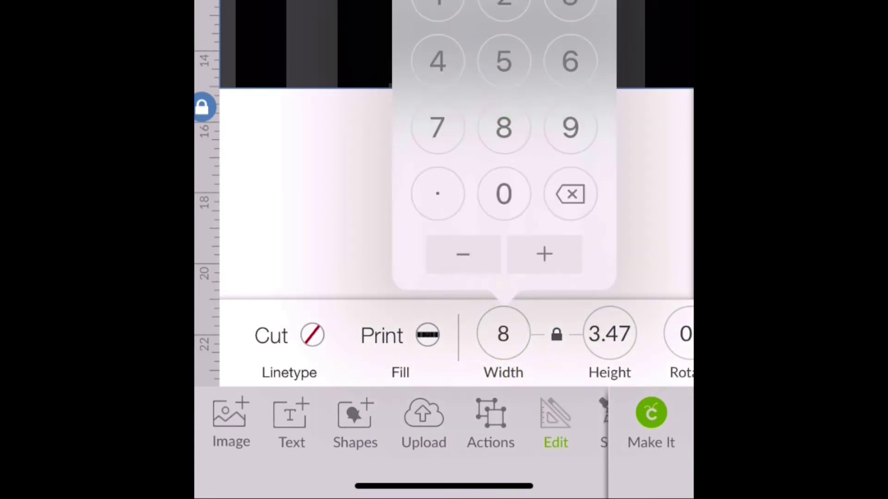
pyautogui.click(609, 333)
pyautogui.click(454, 142)
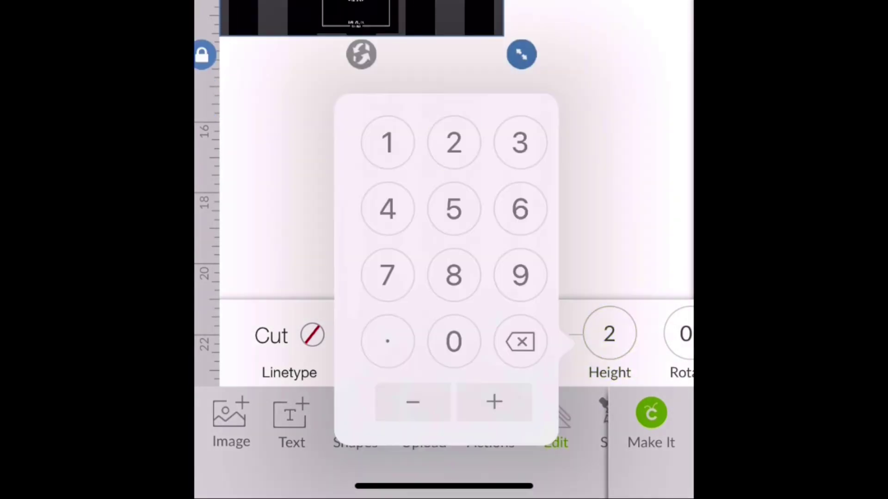
pyautogui.click(624, 208)
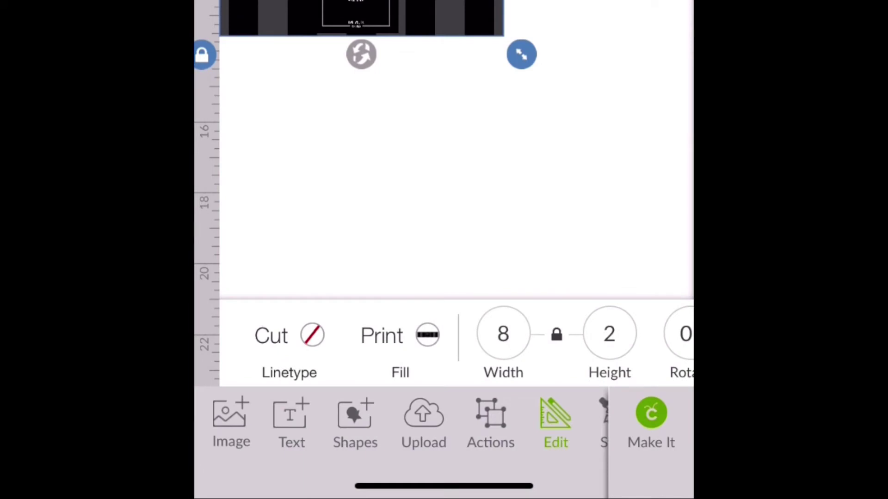
pyautogui.click(651, 419)
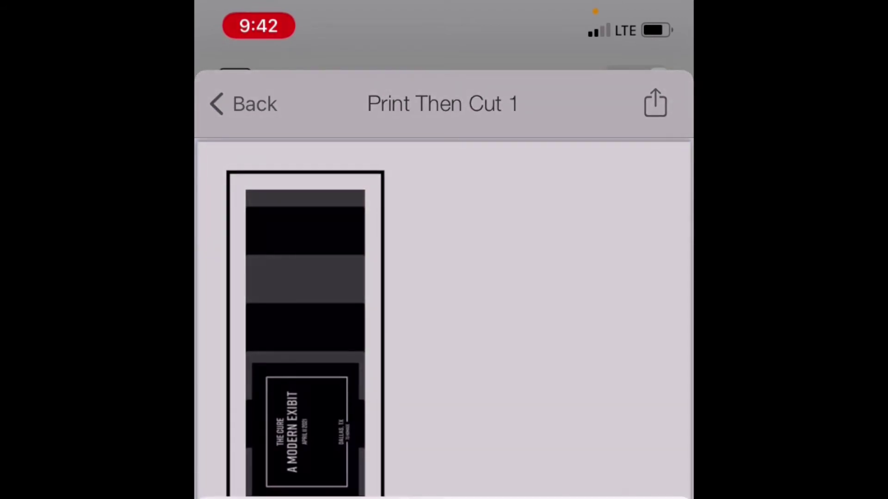
# Step: Open the share sheet for the 'Print Then Cut 1' PDF preview
pyautogui.click(654, 104)
pyautogui.scroll(-3, 445, 278)
pyautogui.scroll(-5, 444, 277)
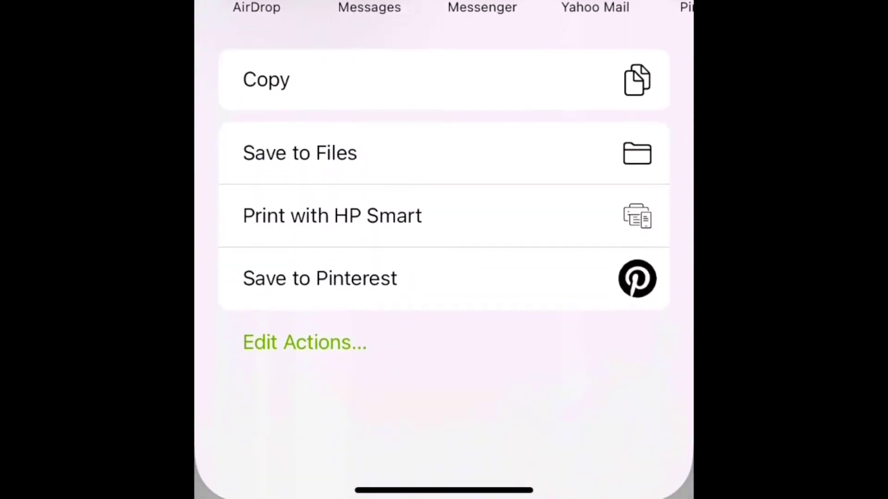
pyautogui.scroll(-4, 444, 277)
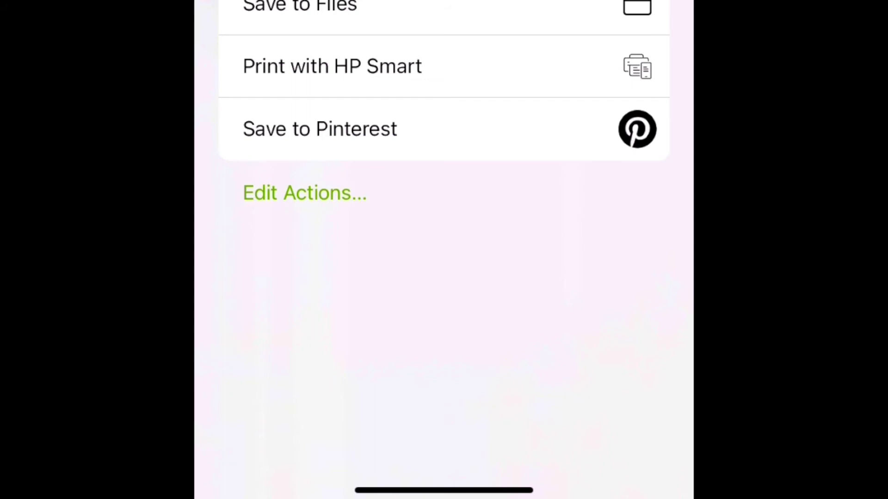
pyautogui.scroll(5, 444, 277)
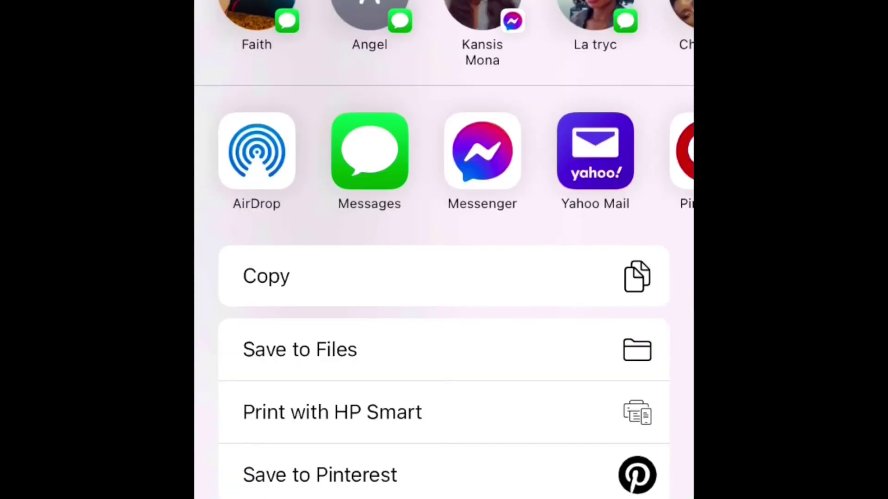